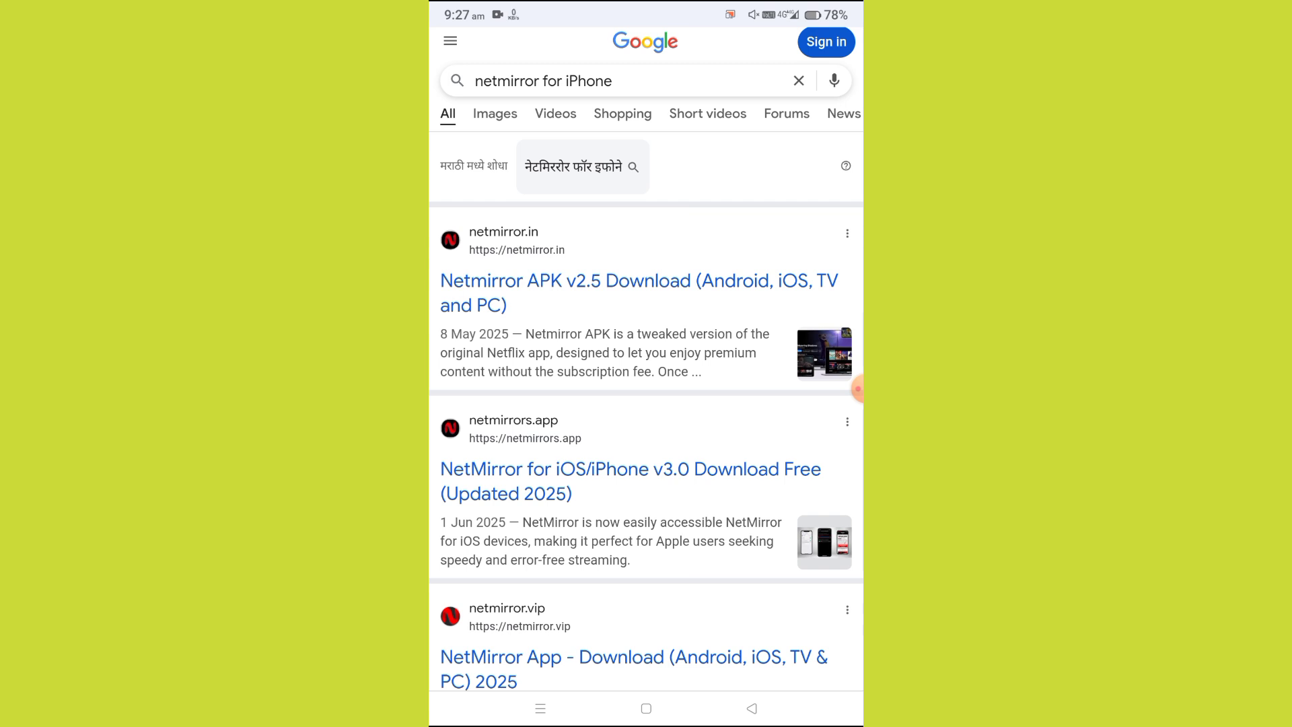
# Return to the home screen, launch Google Play Store and start an app search.
pyautogui.click(647, 708)
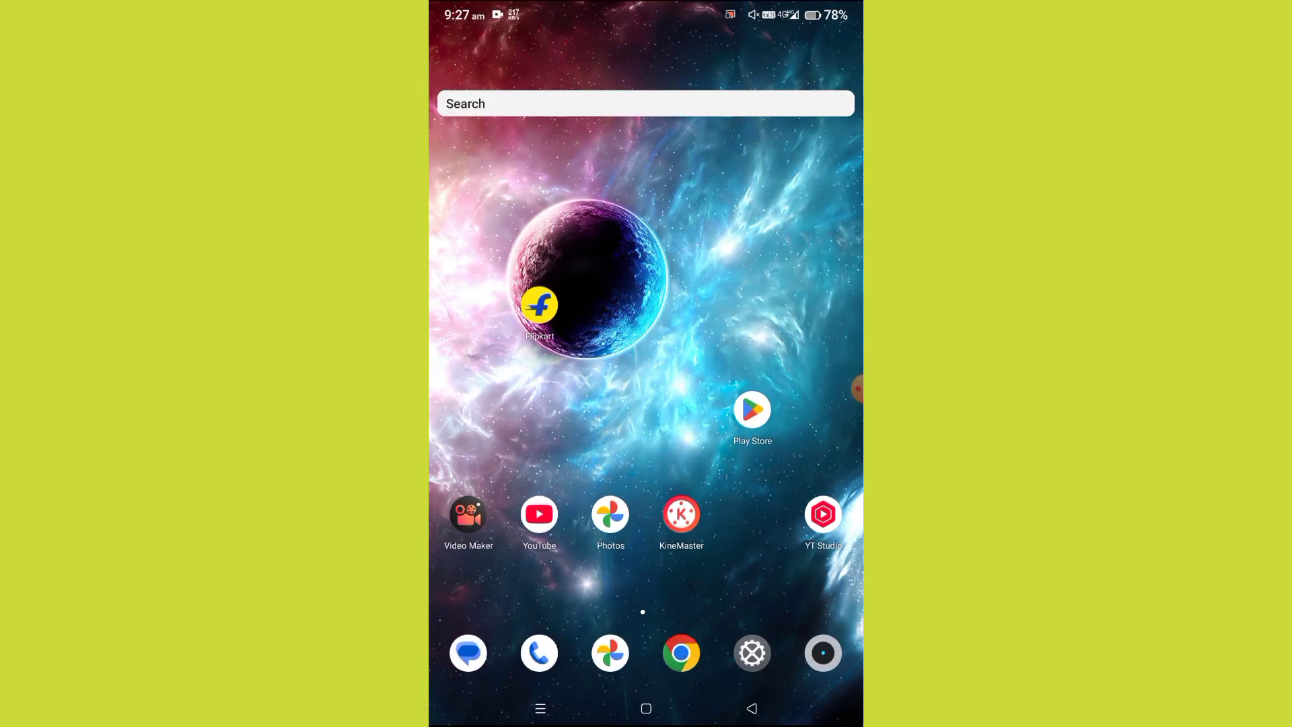
pyautogui.click(752, 408)
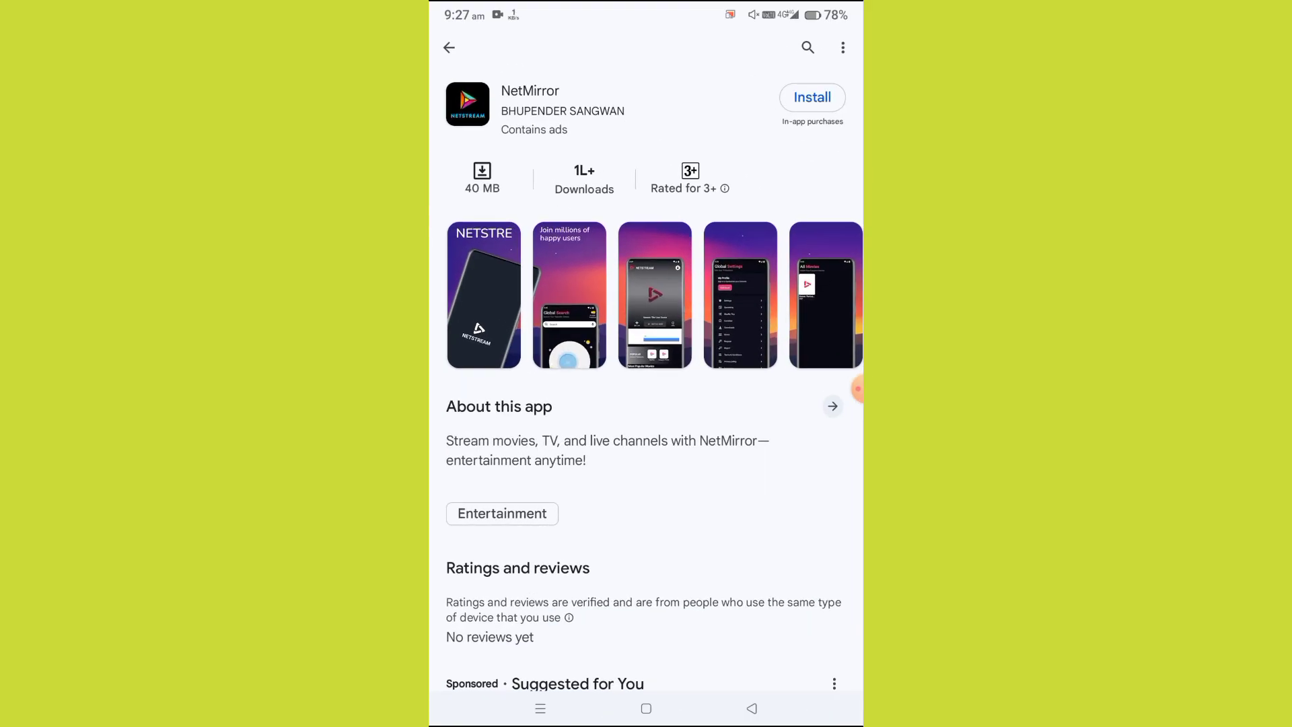
pyautogui.click(808, 48)
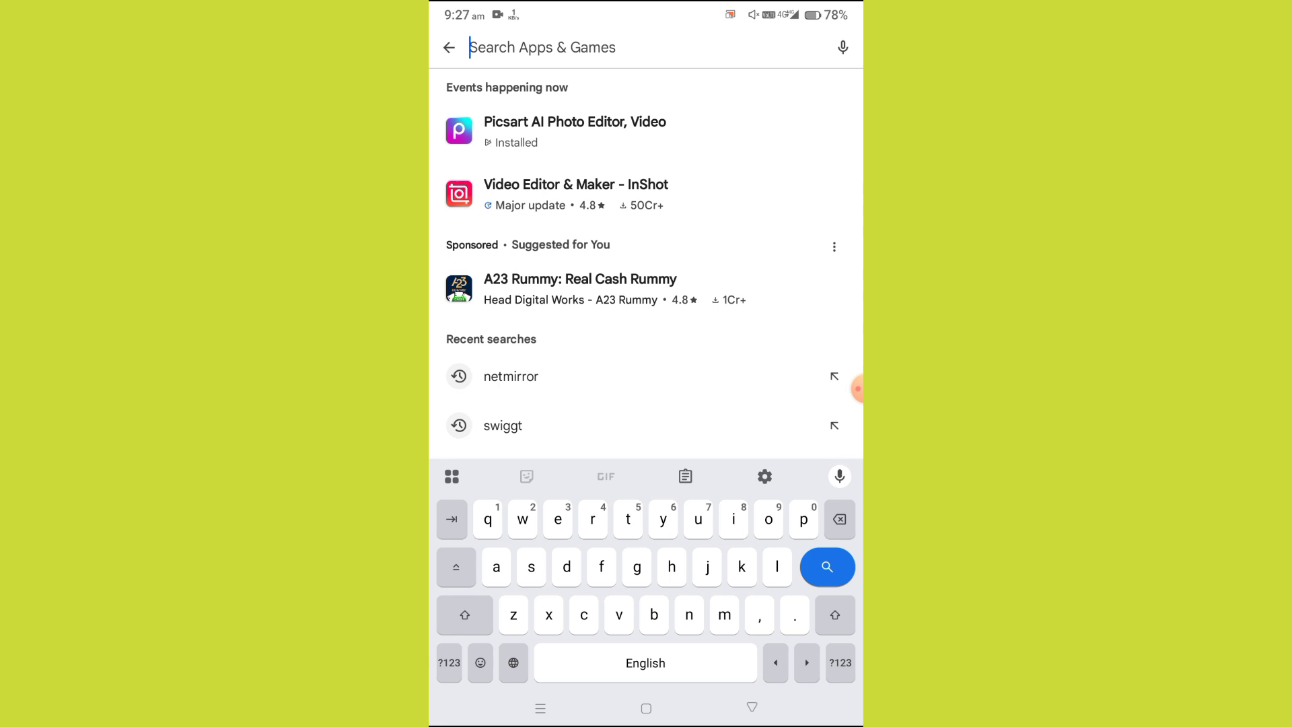
pyautogui.write('net ')
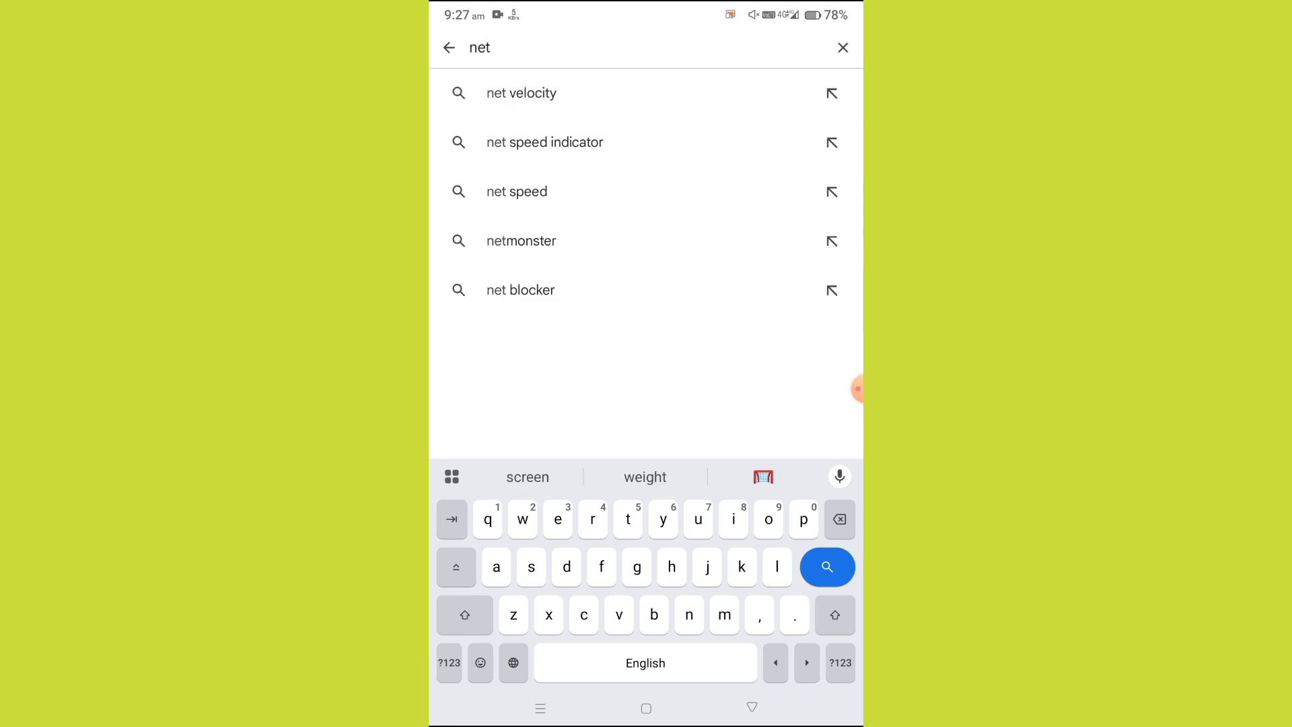
pyautogui.write('morr')
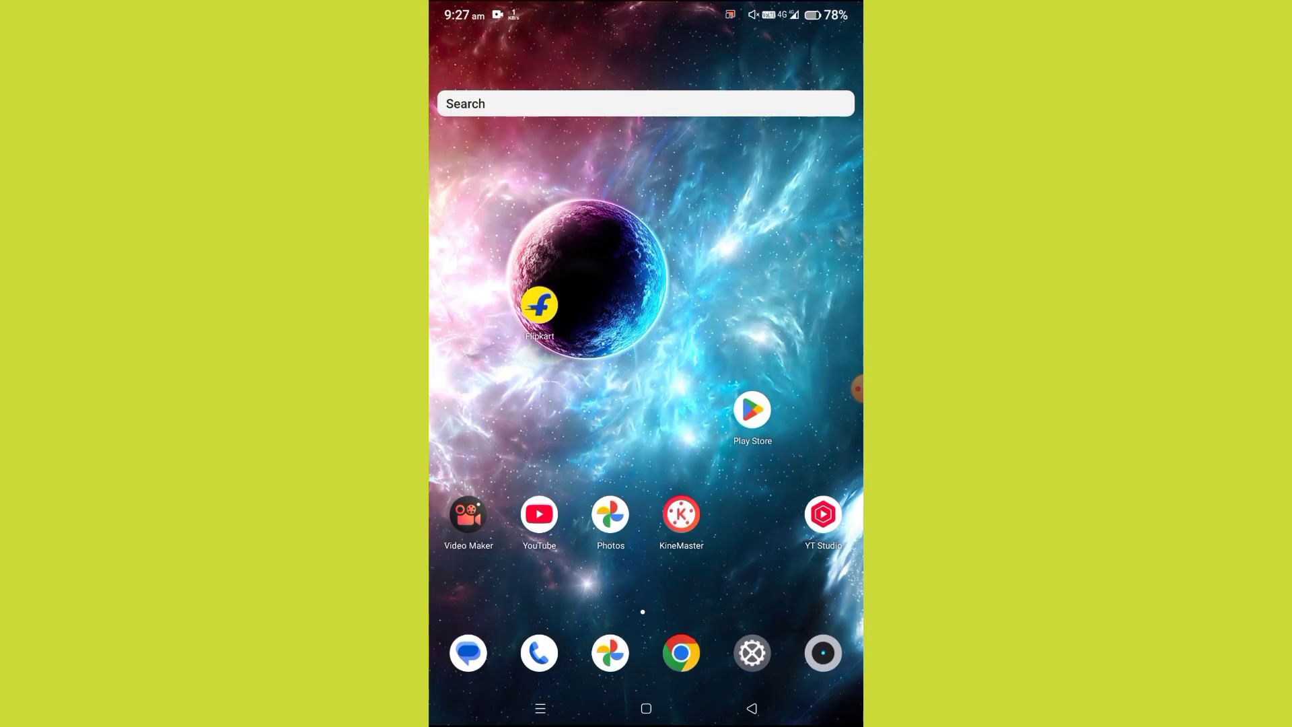
pyautogui.moveTo(646, 565); pyautogui.dragTo(646, 253)
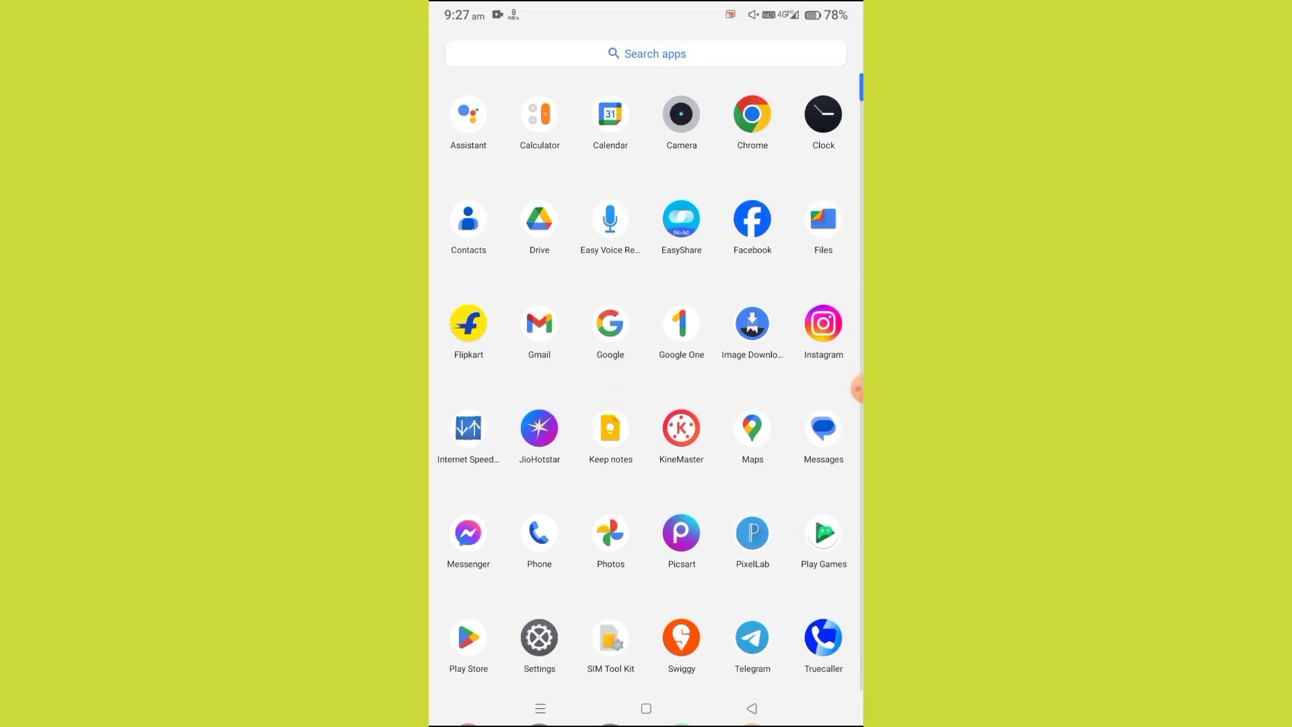
pyautogui.press('Escape')
pyautogui.click(681, 658)
pyautogui.scroll(-3, 647, 404)
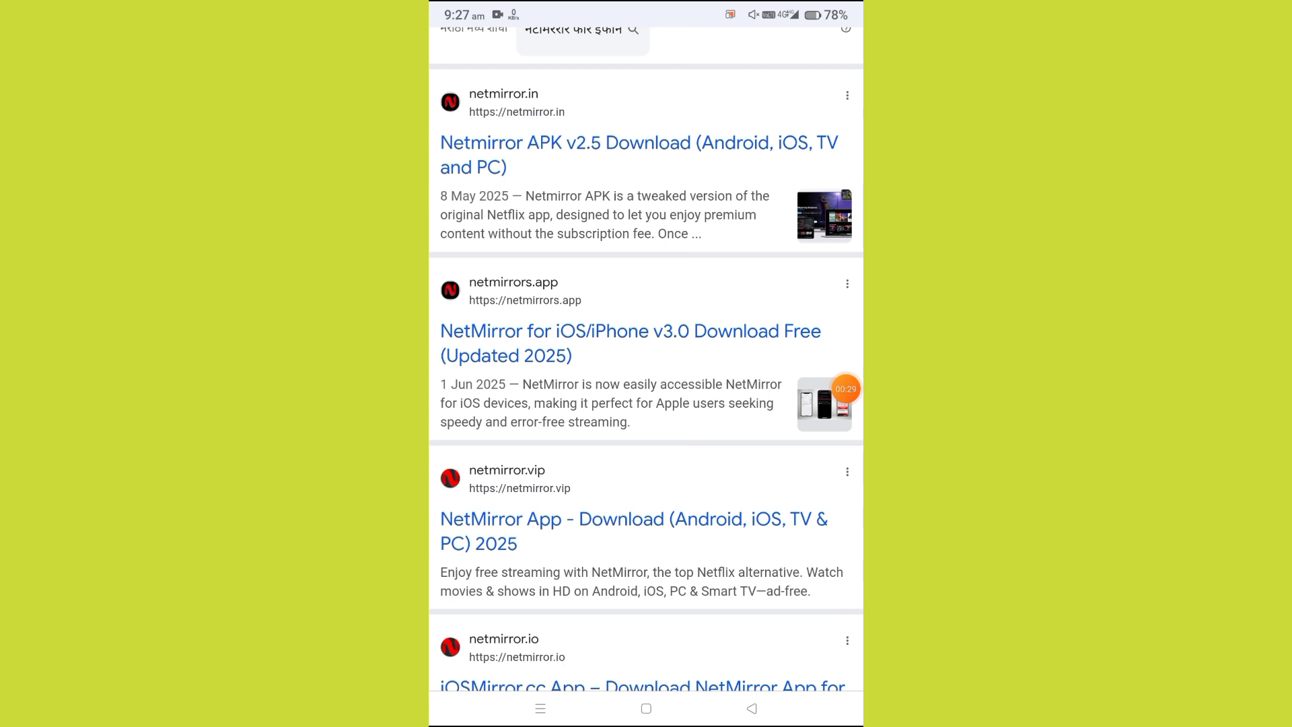
pyautogui.scroll(3, 646, 405)
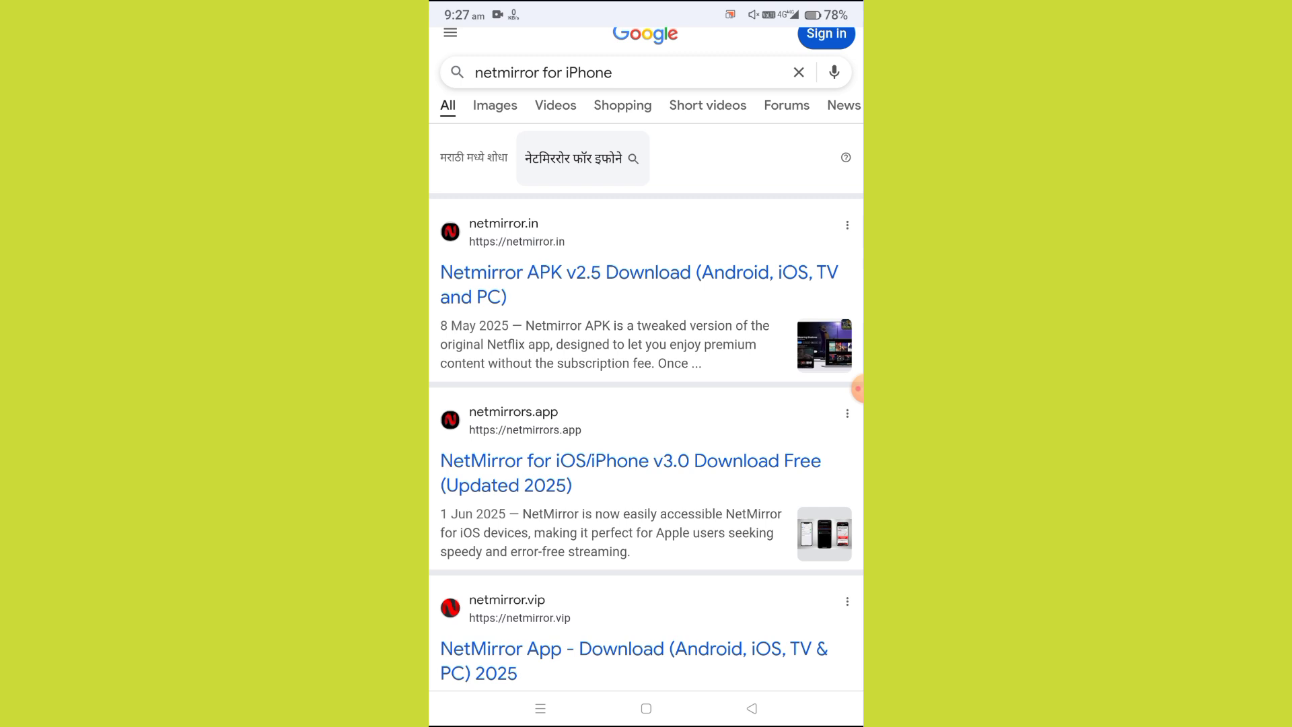
pyautogui.click(647, 708)
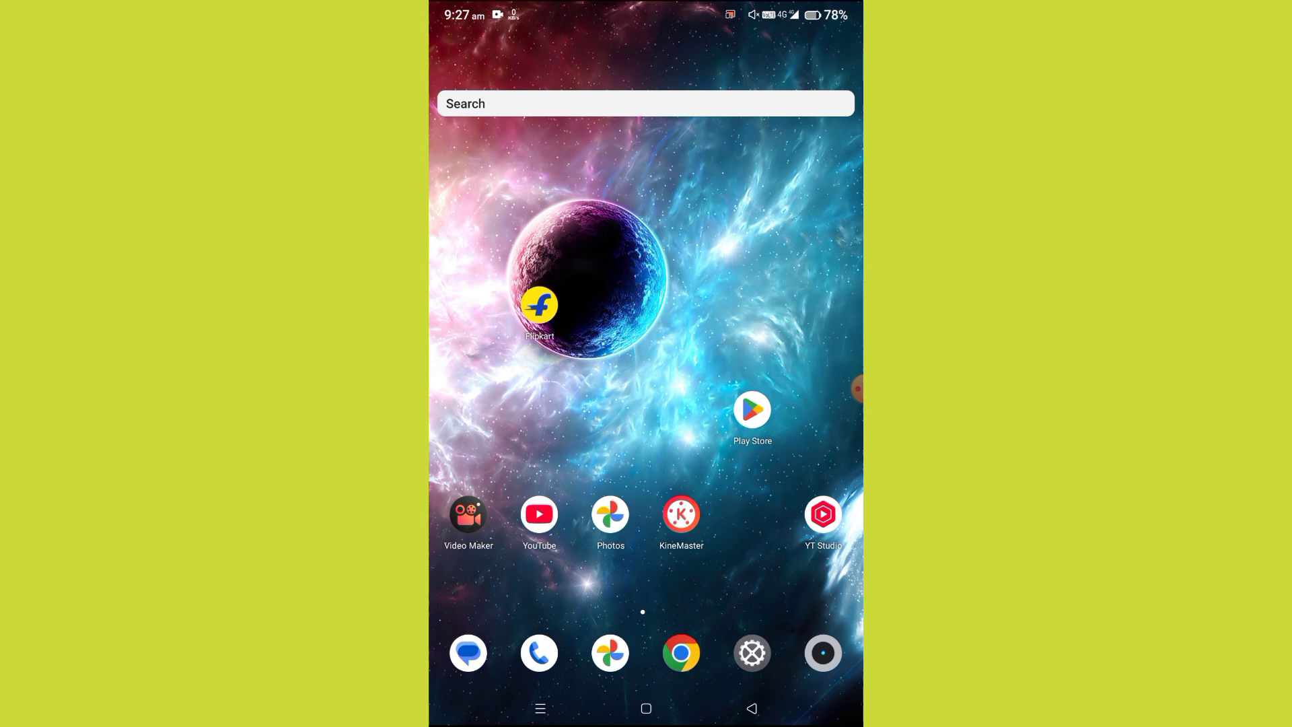
# Swipe up from the home screen to reveal the app drawer with all installed apps.
pyautogui.moveTo(646, 586); pyautogui.dragTo(646, 253)
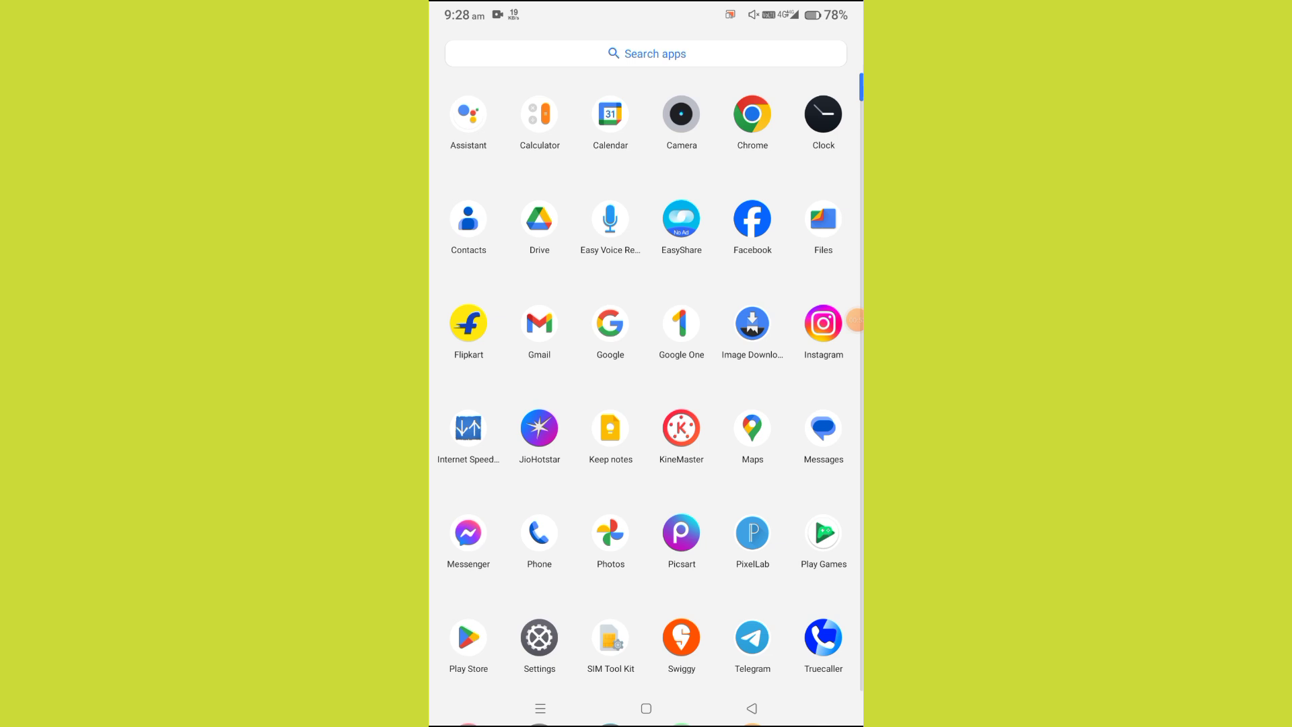
pyautogui.scroll(-5, 646, 403)
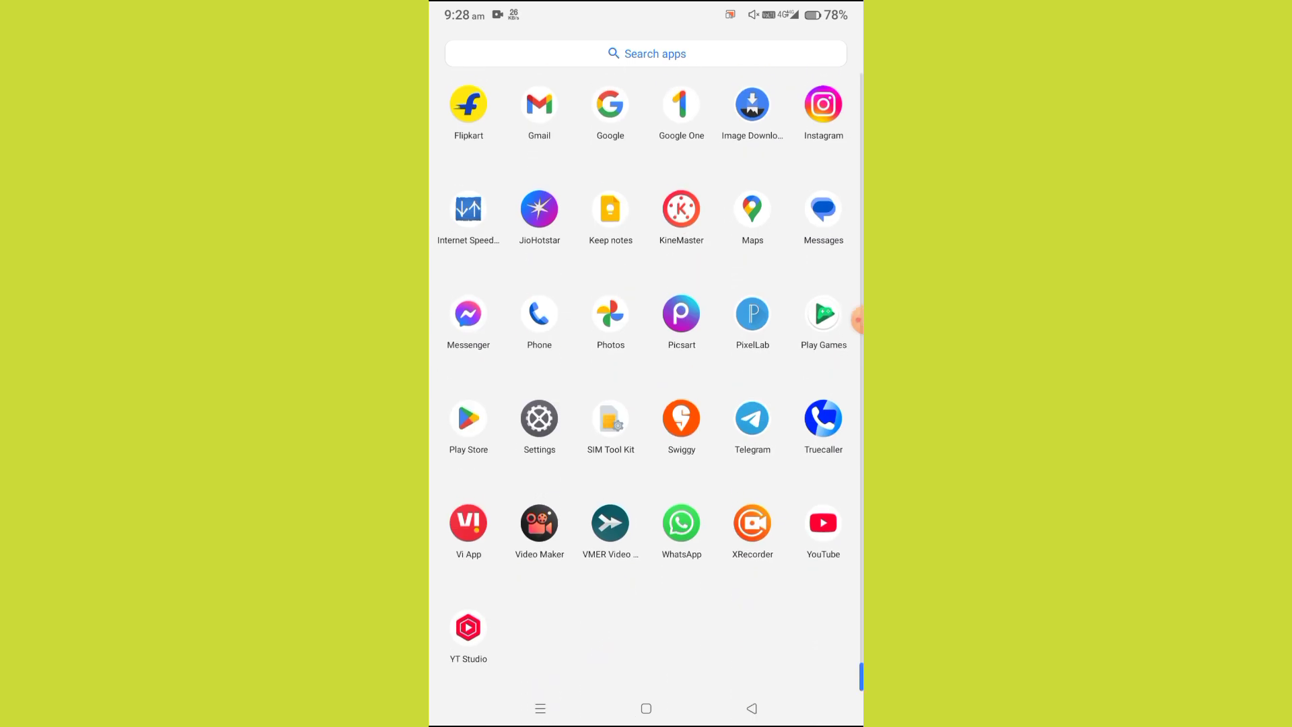